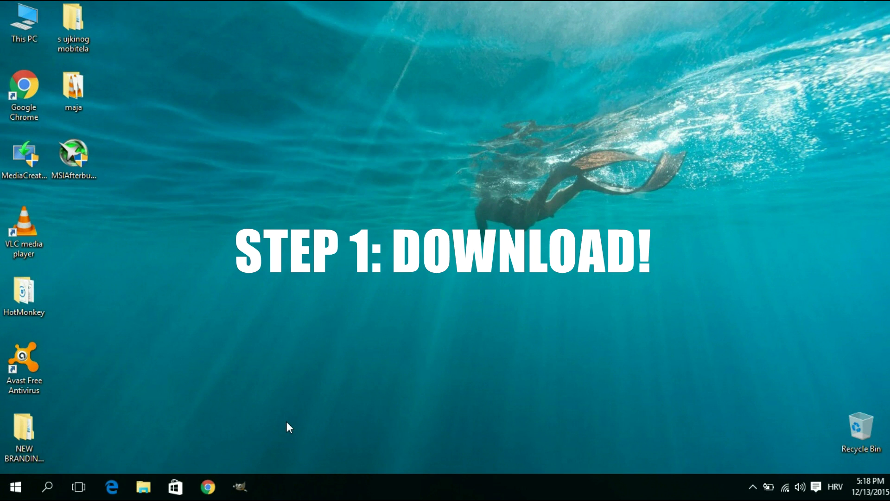
- Search Google in Chrome for 'msi afterburner'
{"action": "left_click", "coordinate": [208, 487]}
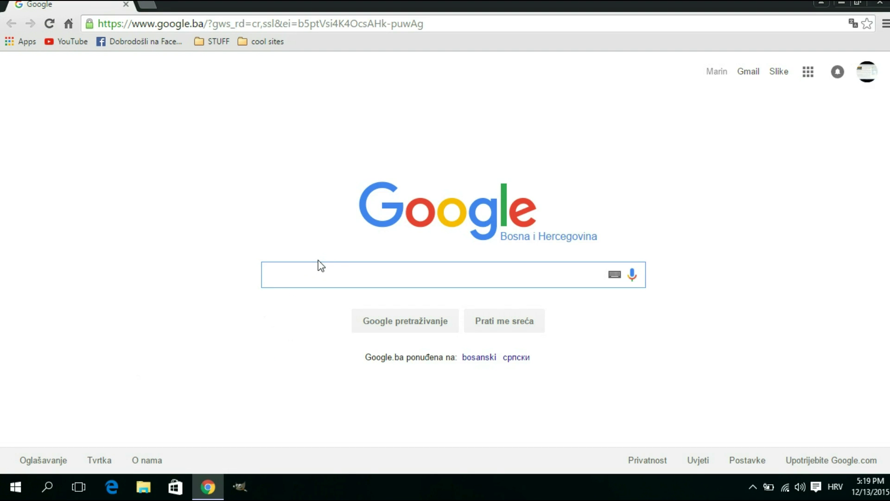
{"action": "type", "text": "msi af"}
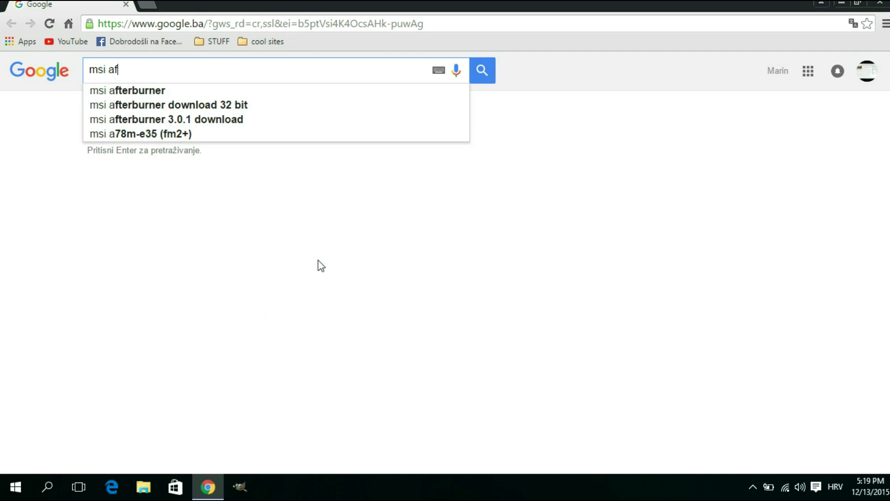
{"action": "type", "text": "terburner"}
{"action": "key", "text": "Return"}
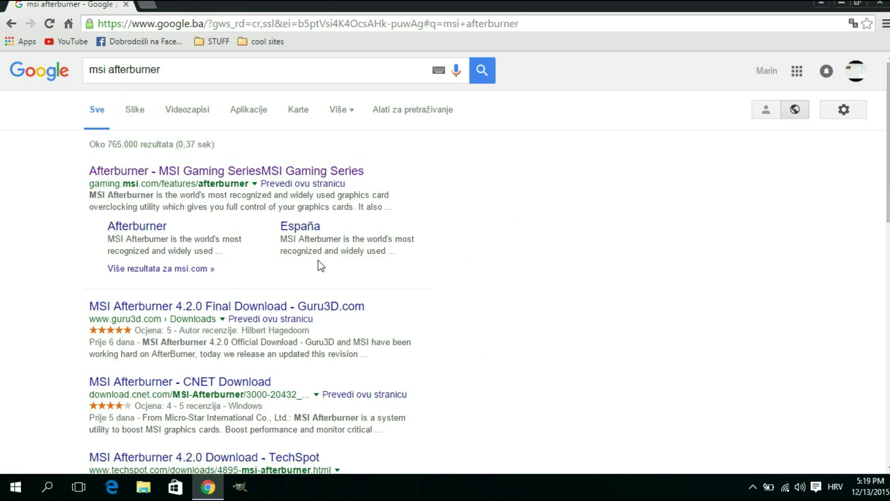
- Download MSIAfterburnerSetup.zip from the Downloads section of MSI's Afterburner page
{"action": "left_click", "coordinate": [228, 176]}
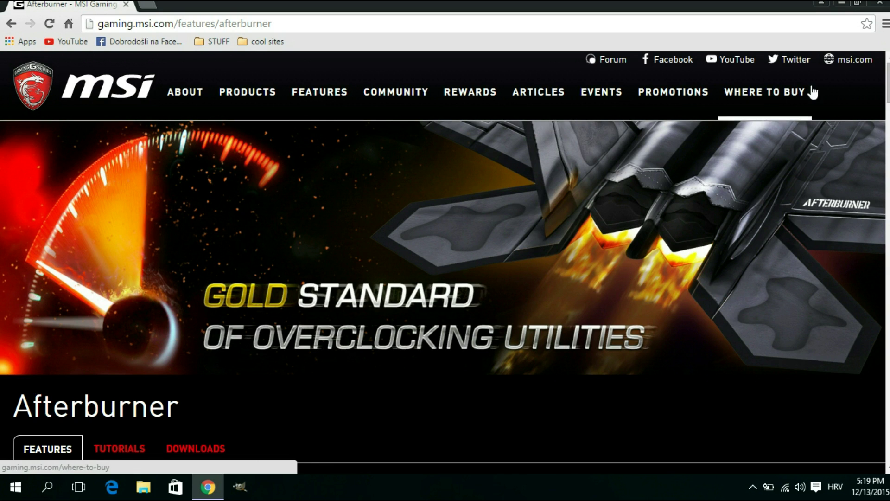
{"action": "scroll", "coordinate": [717, 151], "scroll_direction": "down", "scroll_amount": 3}
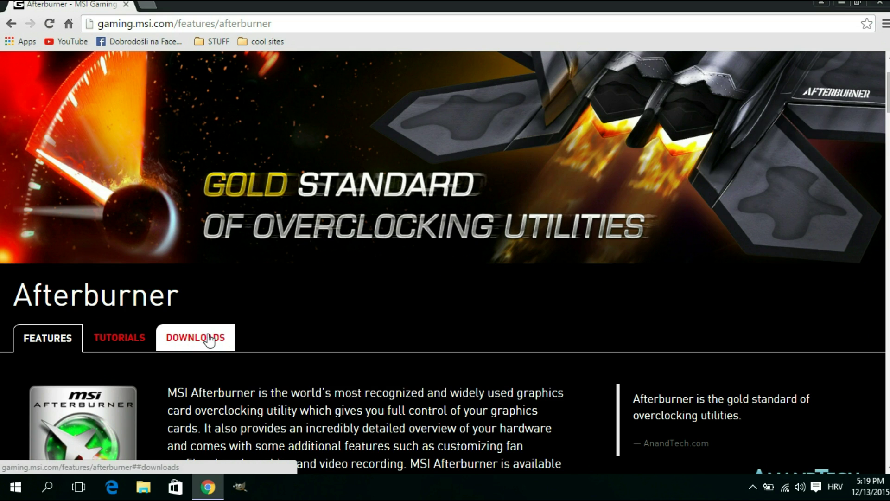
{"action": "left_click", "coordinate": [209, 340]}
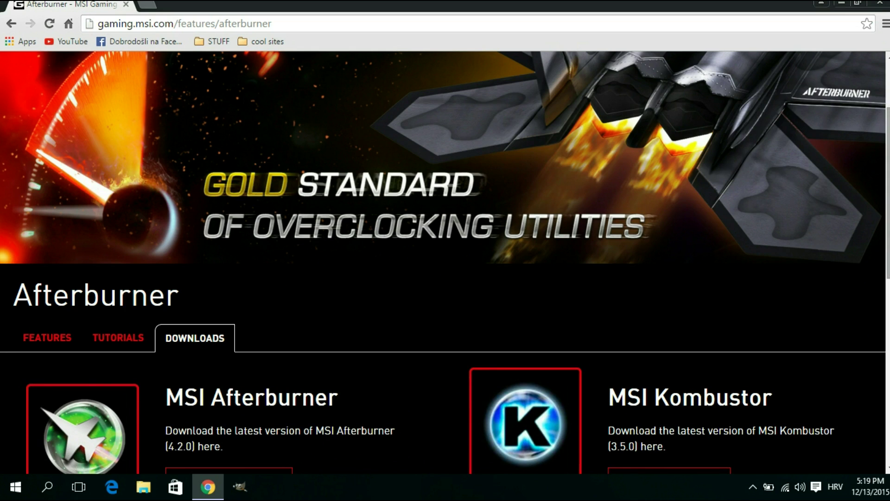
{"action": "scroll", "coordinate": [492, 245], "scroll_direction": "down", "scroll_amount": 2}
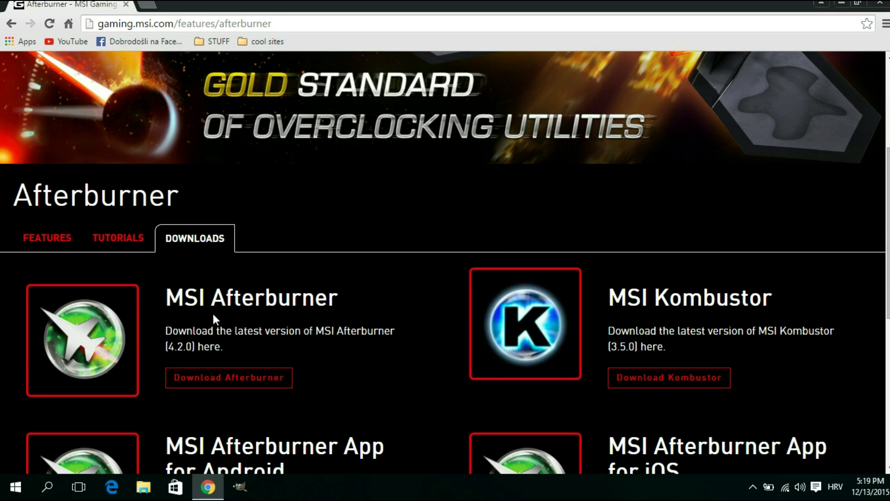
{"action": "left_click", "coordinate": [236, 386]}
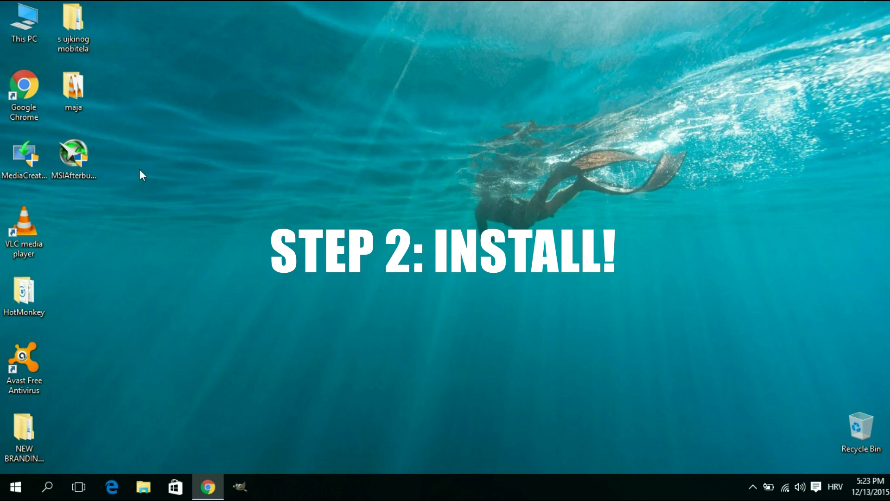
- Launch MSIAfterburnerSetup from the desktop with English as the installer language
{"action": "left_click", "coordinate": [77, 161]}
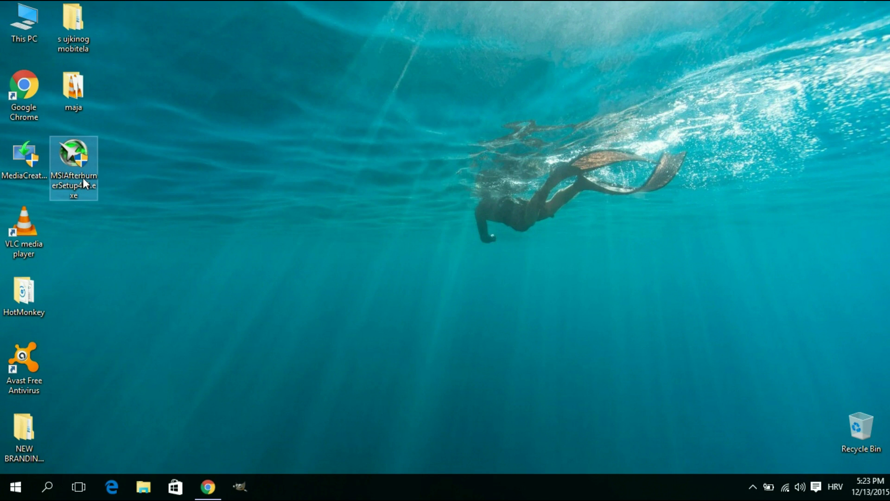
{"action": "double_click", "coordinate": [84, 180]}
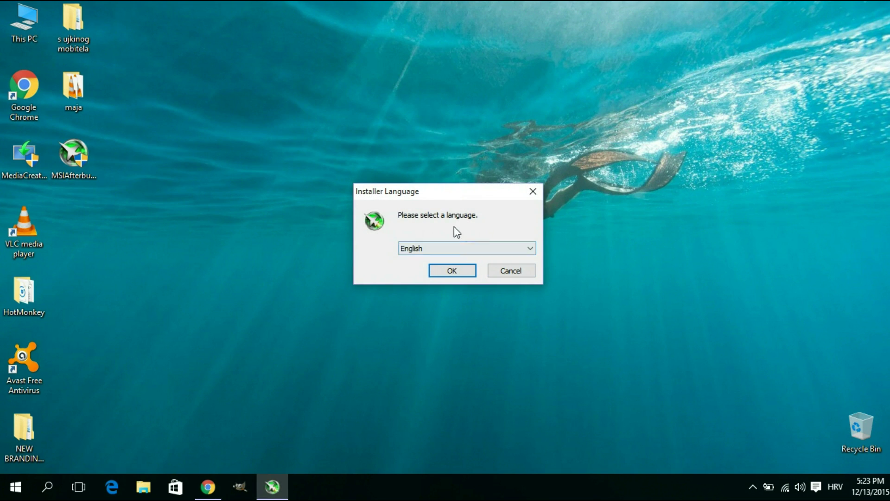
{"action": "left_click", "coordinate": [453, 271]}
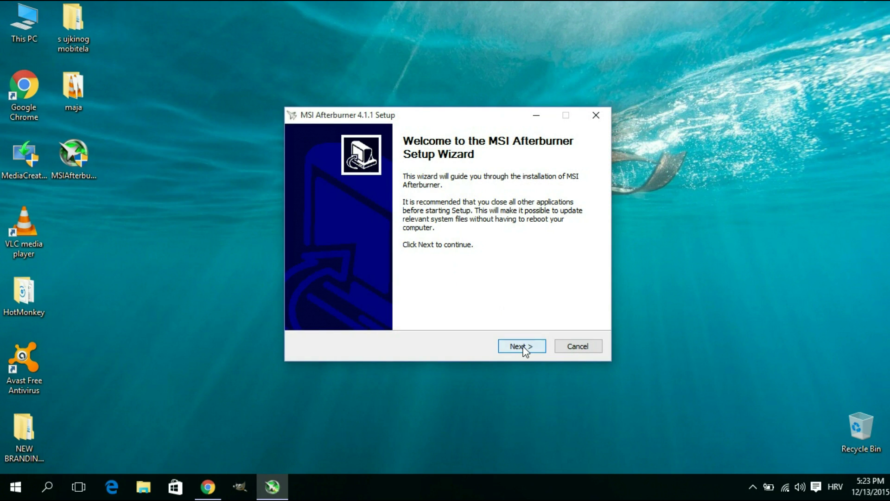
- Accept the licence, keep both components and the default folder, and start installing
{"action": "left_click", "coordinate": [523, 345]}
{"action": "left_click", "coordinate": [323, 306]}
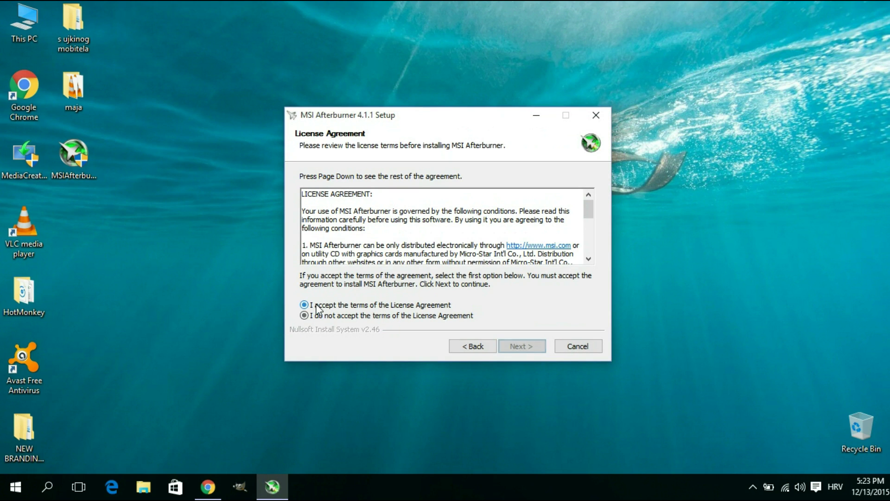
{"action": "left_click", "coordinate": [524, 346]}
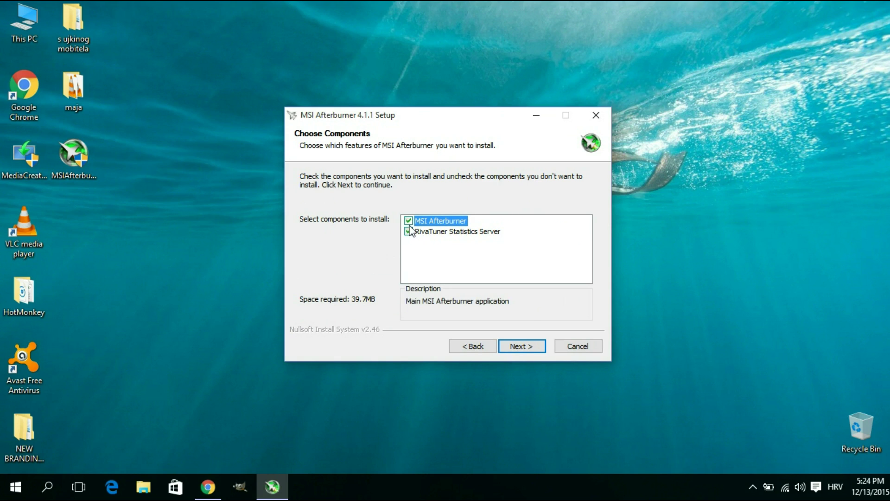
{"action": "left_click", "coordinate": [524, 347]}
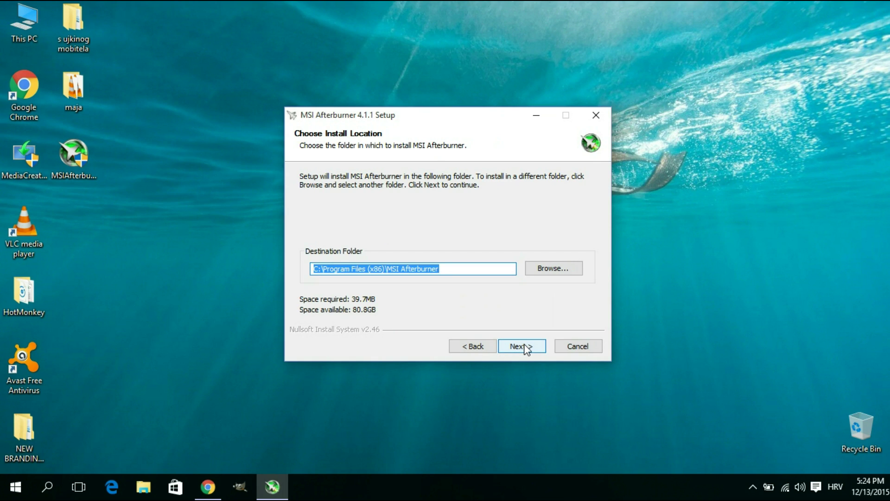
{"action": "left_click", "coordinate": [527, 348]}
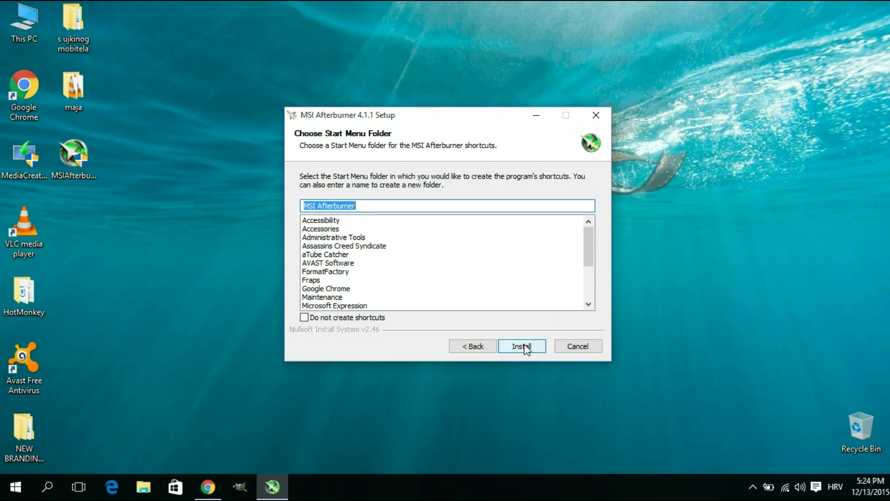
{"action": "left_click", "coordinate": [525, 345]}
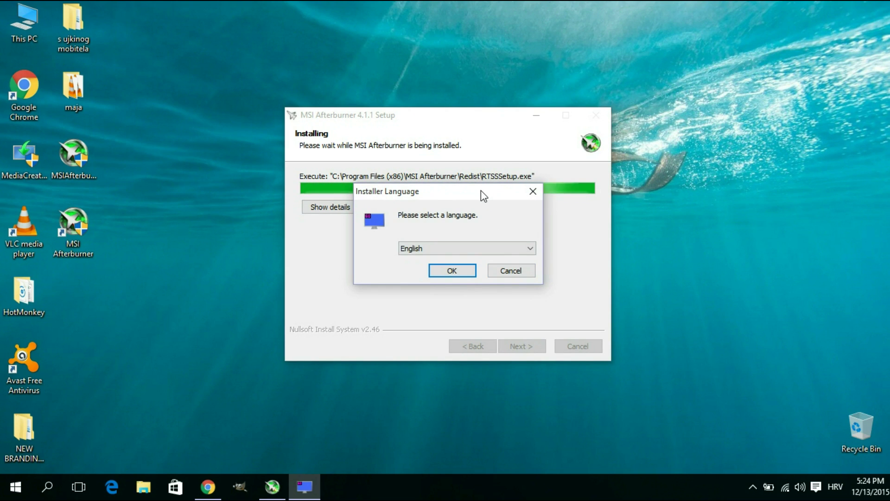
- Install RivaTuner Statistics Server 6.3.0 in English with default folder, then finish its setup
{"action": "left_click_drag", "start_coordinate": [480, 190], "coordinate": [480, 177]}
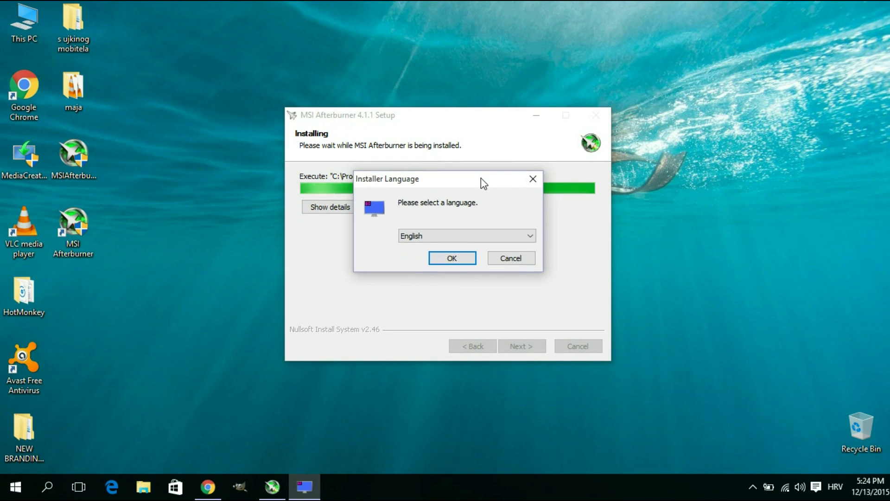
{"action": "left_click", "coordinate": [457, 257]}
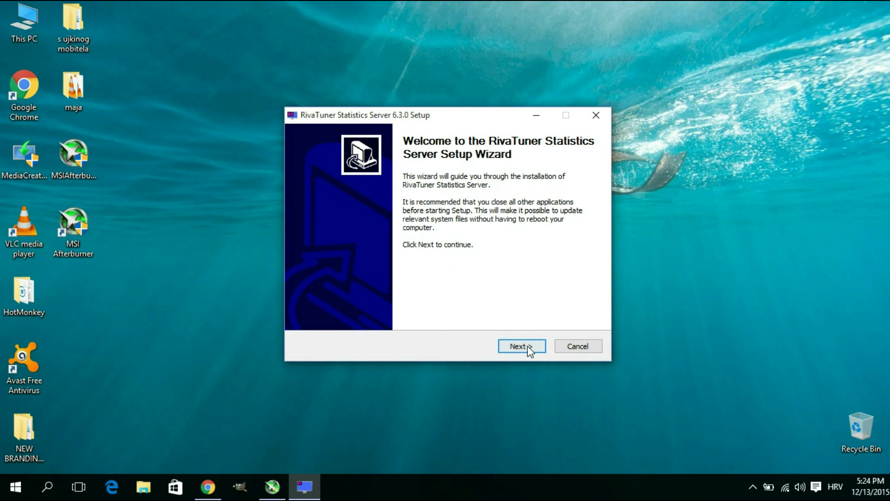
{"action": "left_click", "coordinate": [530, 348]}
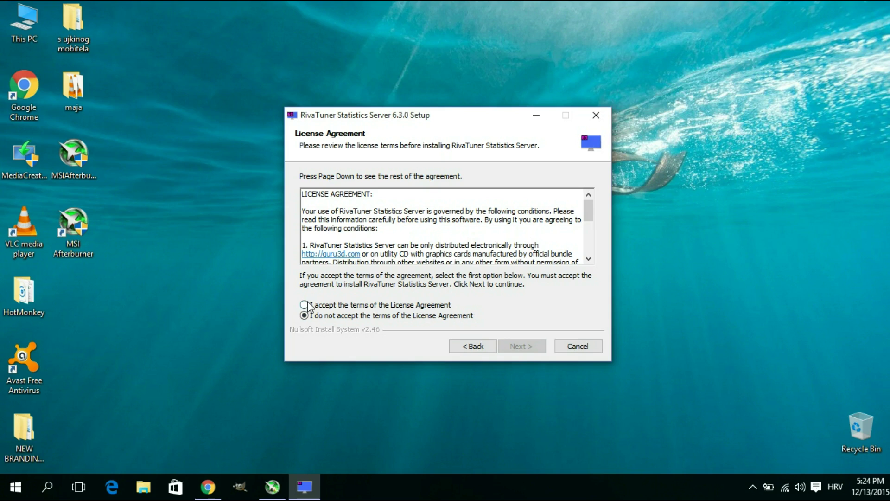
{"action": "left_click", "coordinate": [304, 305]}
{"action": "left_click", "coordinate": [518, 347]}
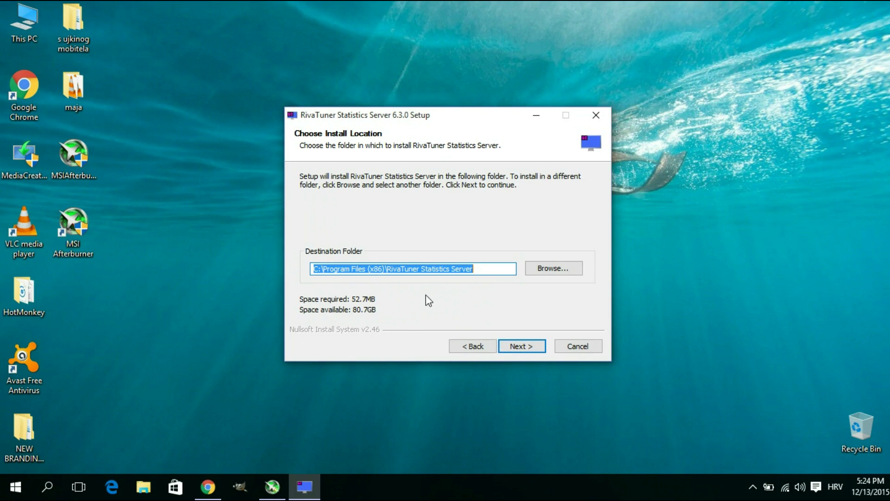
{"action": "left_click", "coordinate": [520, 347]}
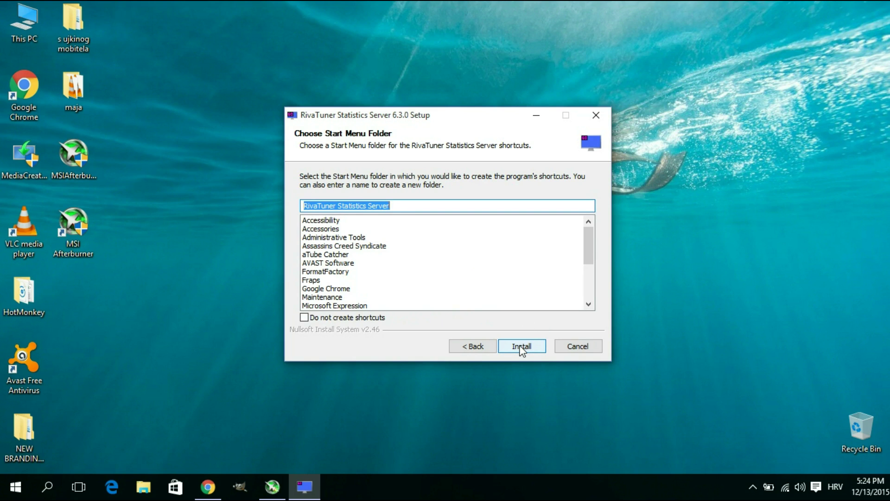
{"action": "left_click", "coordinate": [521, 348]}
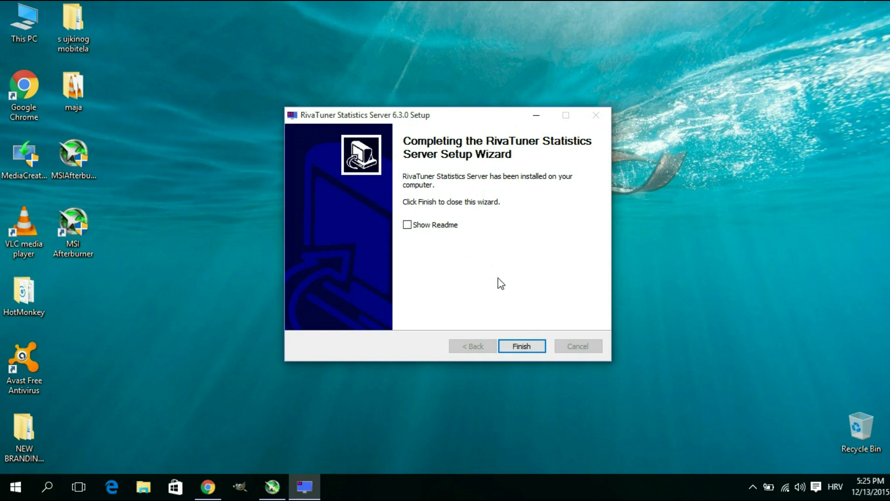
{"action": "left_click", "coordinate": [523, 347]}
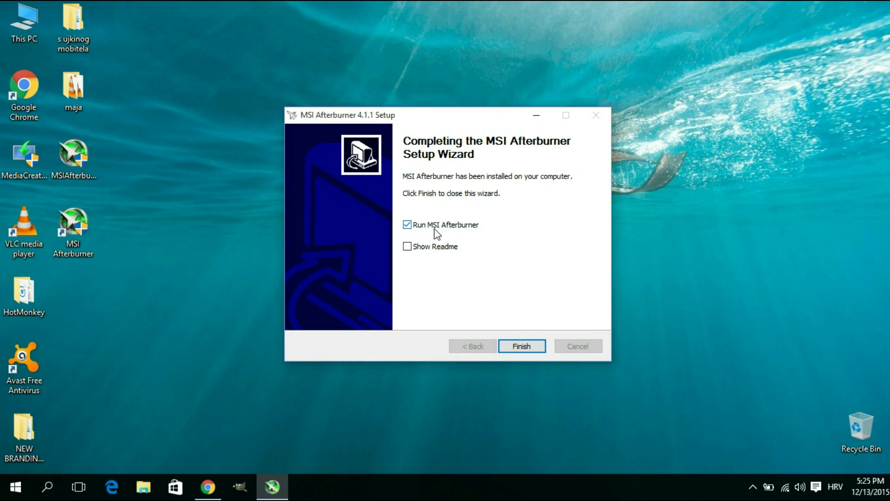
- Launch MSI Afterburner from the finished setup and reposition its window
{"action": "left_click", "coordinate": [523, 346]}
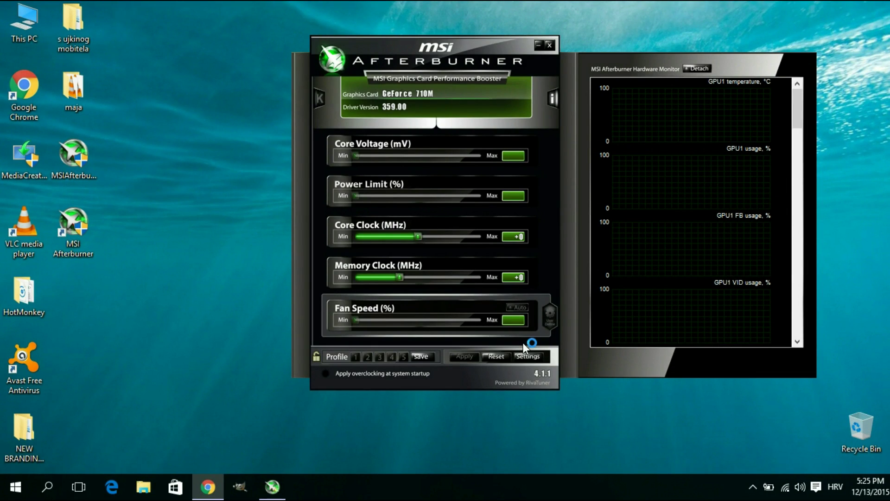
{"action": "left_click_drag", "start_coordinate": [477, 44], "coordinate": [383, 66]}
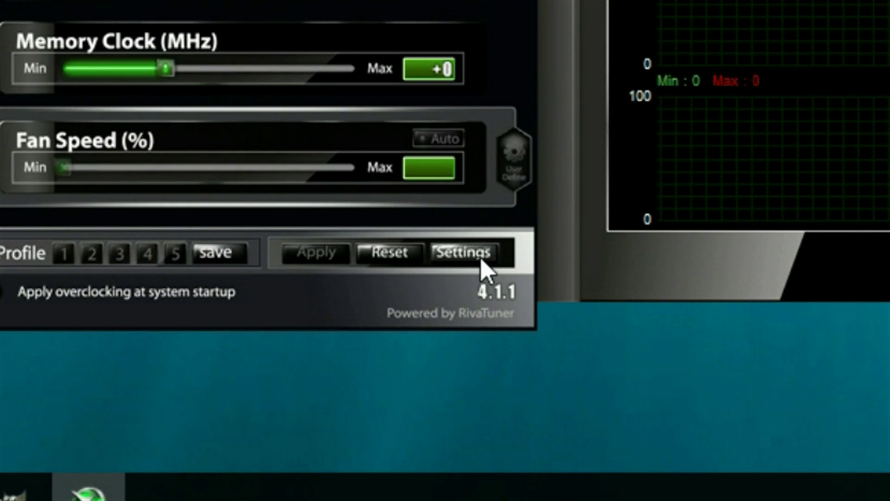
- Open Afterburner's video capture settings and keep the AVI container format
{"action": "left_click", "coordinate": [482, 262]}
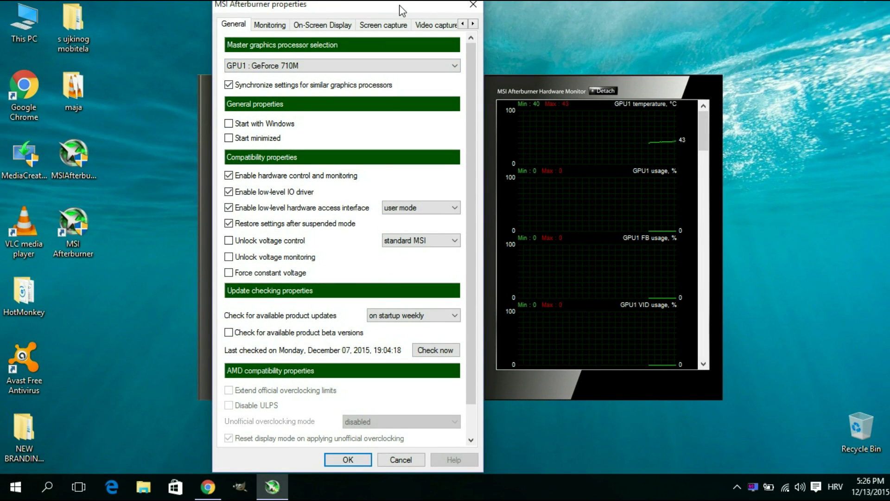
{"action": "left_click_drag", "start_coordinate": [396, 6], "coordinate": [435, 3]}
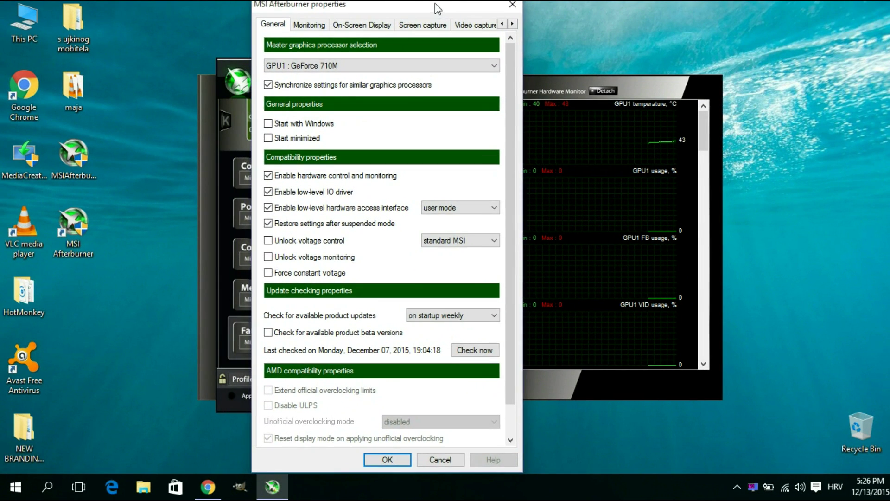
{"action": "left_click", "coordinate": [478, 26]}
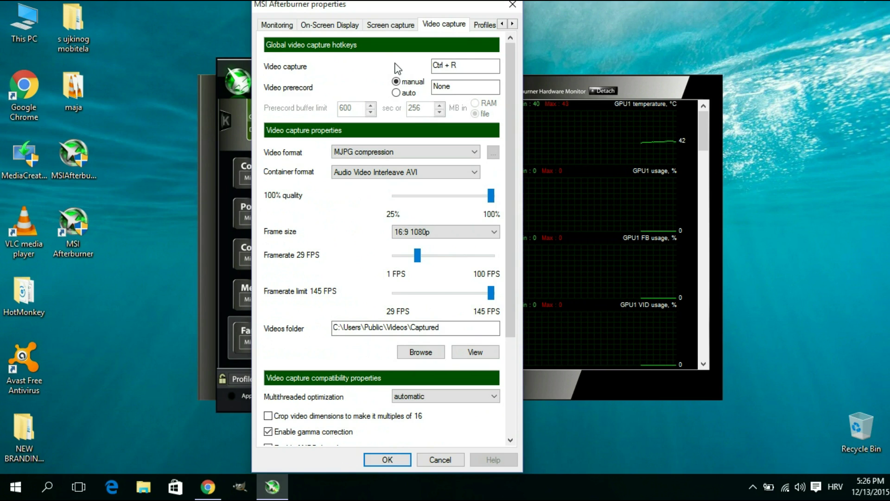
{"action": "mouse_move", "coordinate": [466, 66]}
{"action": "mouse_move", "coordinate": [385, 158]}
{"action": "left_click", "coordinate": [379, 175]}
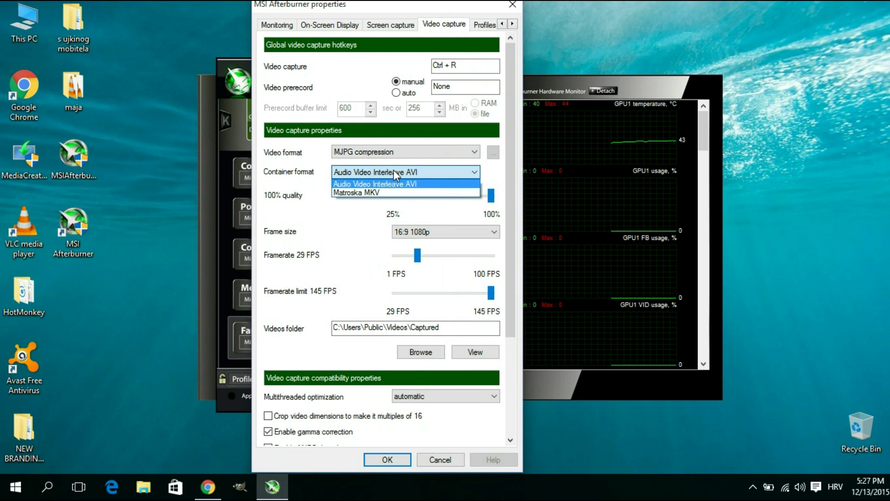
{"action": "left_click", "coordinate": [393, 171]}
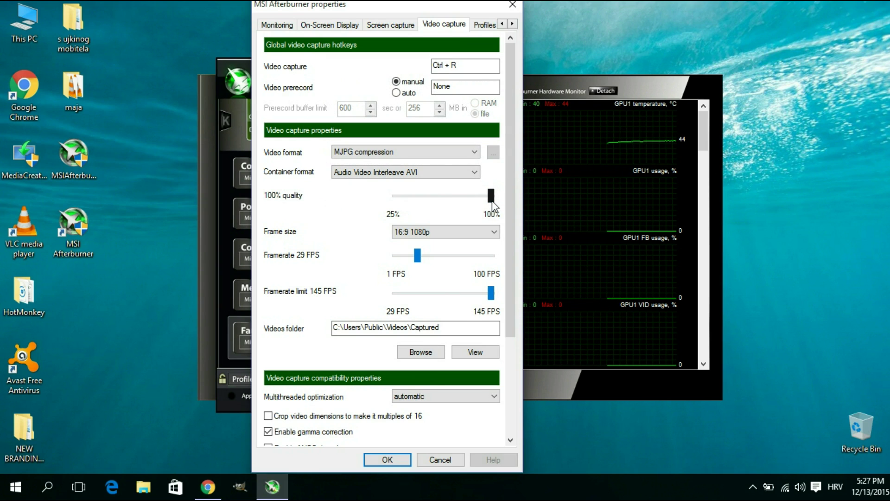
- Set the capture frame size to 16:9 1080p and the framerate to 30 FPS
{"action": "mouse_move", "coordinate": [492, 204]}
{"action": "left_click", "coordinate": [442, 233]}
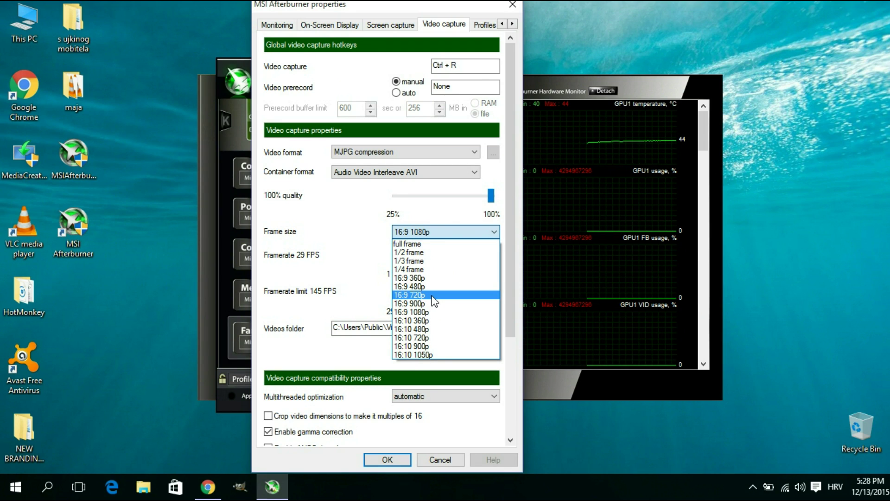
{"action": "left_click", "coordinate": [412, 316]}
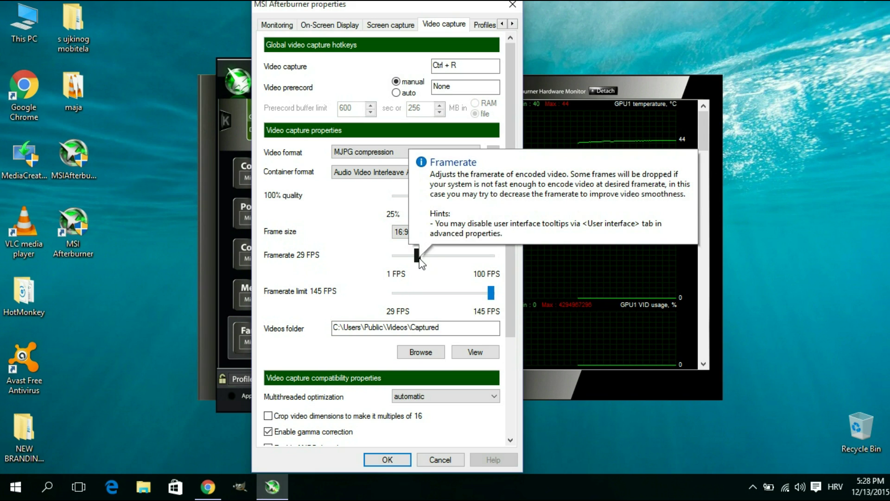
{"action": "mouse_move", "coordinate": [419, 259]}
{"action": "left_mouse_down"}
{"action": "mouse_move", "coordinate": [386, 258]}
{"action": "mouse_move", "coordinate": [421, 264]}
{"action": "left_mouse_up"}
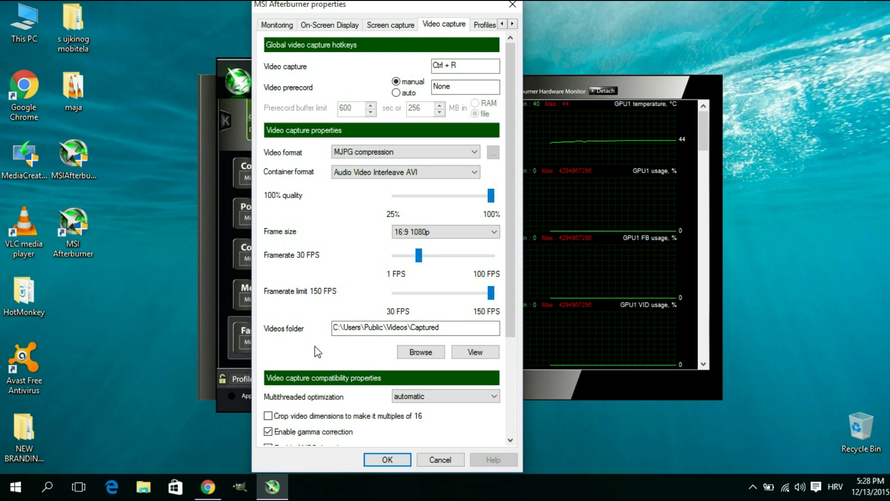
- Keep C:\Users\Public\Videos\Captured as the capture folder
{"action": "left_click", "coordinate": [414, 353]}
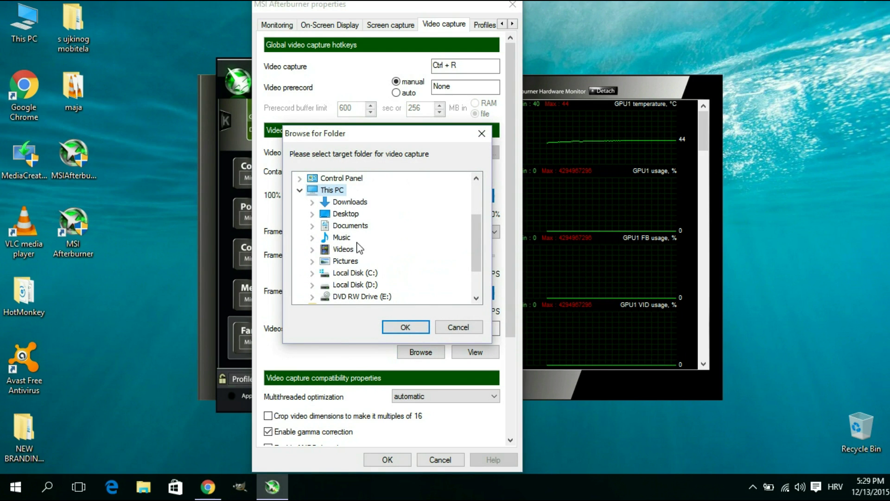
{"action": "left_click", "coordinate": [343, 238]}
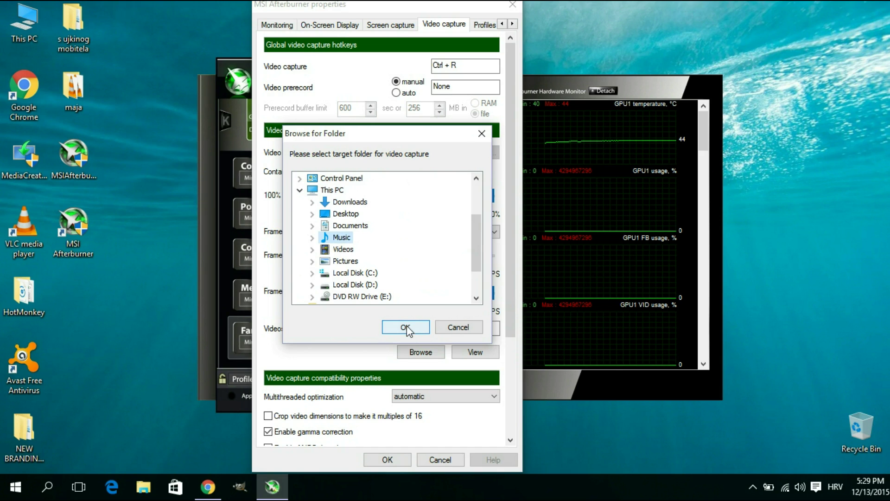
{"action": "left_click", "coordinate": [483, 135]}
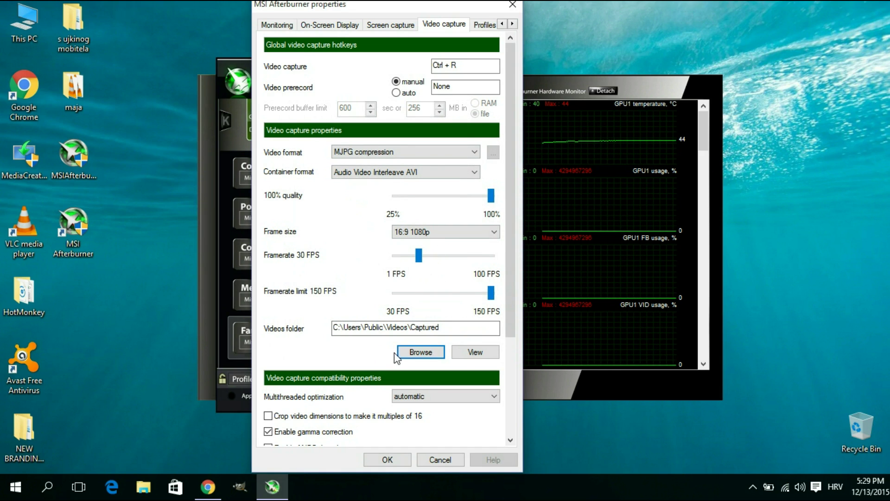
{"action": "left_click", "coordinate": [483, 352]}
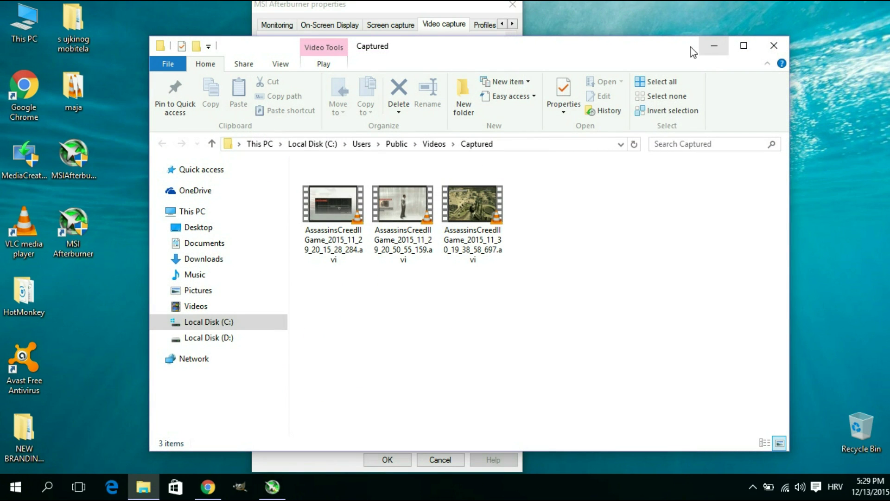
{"action": "left_click_drag", "start_coordinate": [663, 52], "coordinate": [626, 50]}
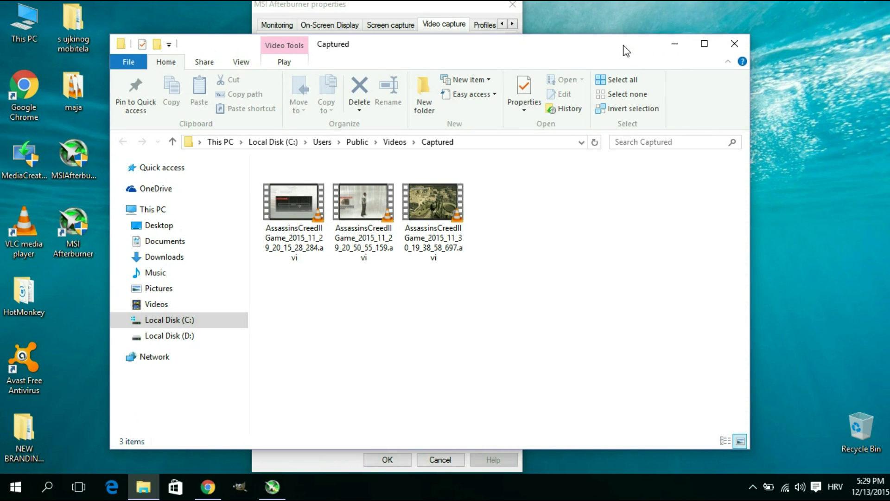
{"action": "left_click", "coordinate": [735, 44]}
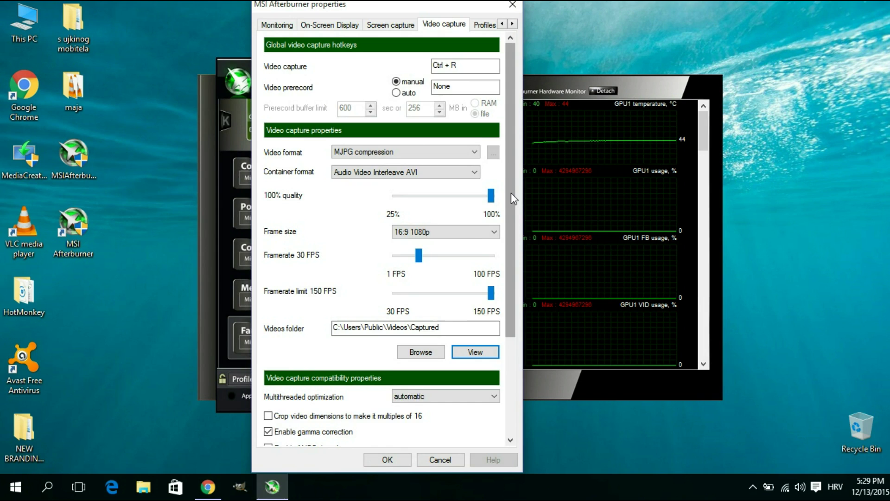
- Keep audio source #1 as WASAPI playback device with Auto select output
{"action": "left_click_drag", "start_coordinate": [511, 193], "coordinate": [517, 301]}
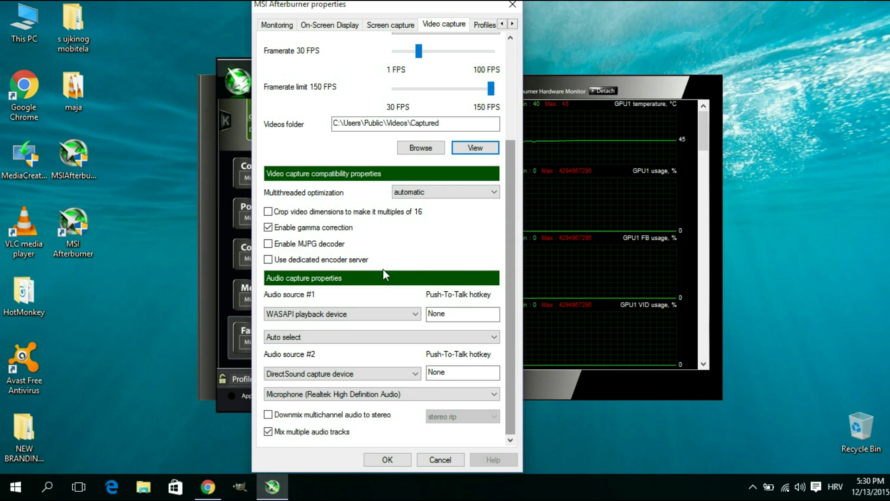
{"action": "mouse_move", "coordinate": [267, 316]}
{"action": "left_click", "coordinate": [307, 314]}
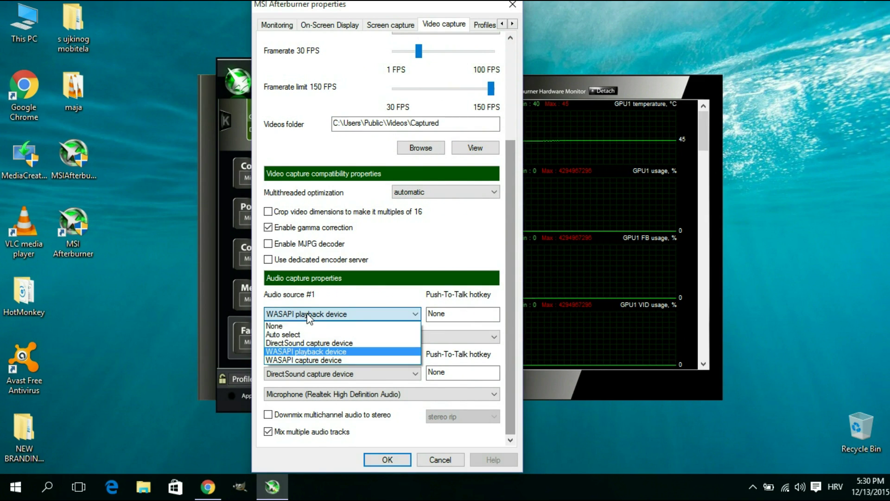
{"action": "left_click", "coordinate": [287, 352]}
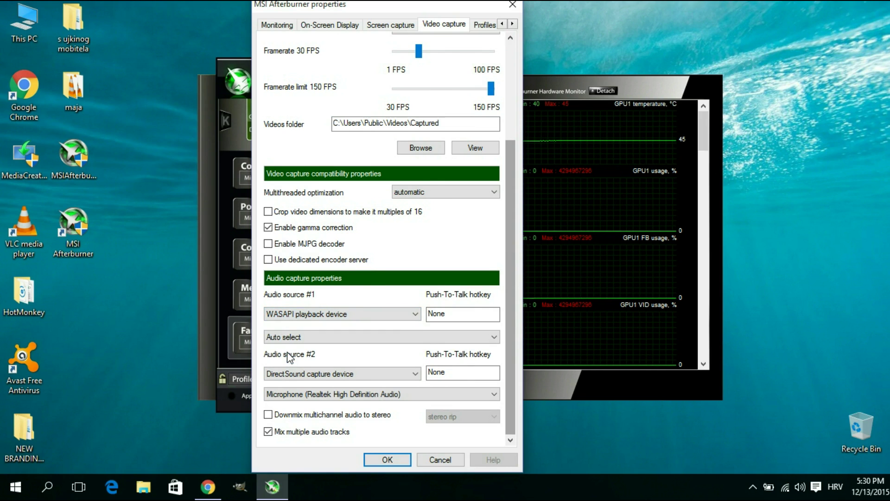
{"action": "left_click", "coordinate": [314, 340]}
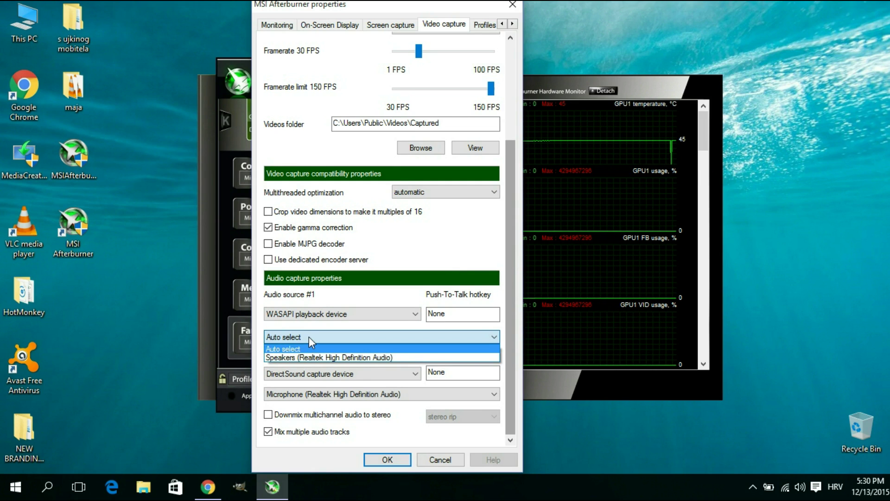
{"action": "left_click", "coordinate": [309, 337]}
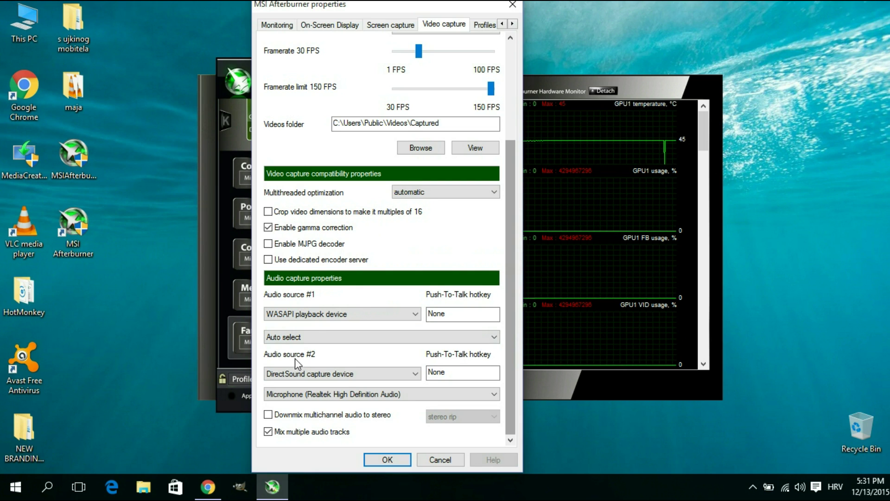
- Set audio source #2 to DirectSound capture with the Realtek microphone, then confirm with OK
{"action": "left_click", "coordinate": [304, 373]}
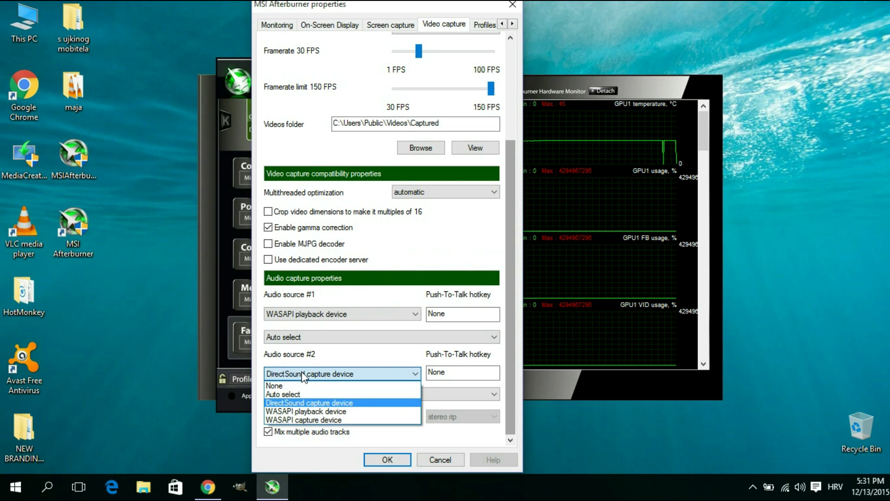
{"action": "left_click", "coordinate": [297, 403]}
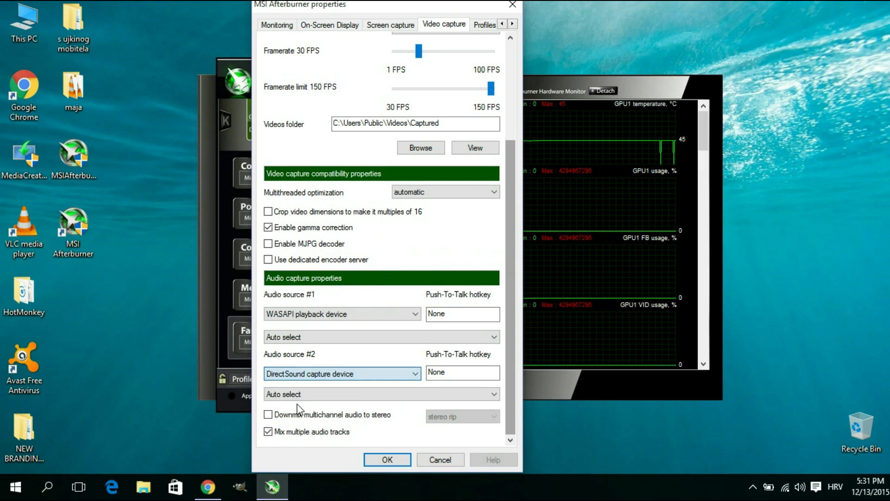
{"action": "left_click", "coordinate": [293, 395]}
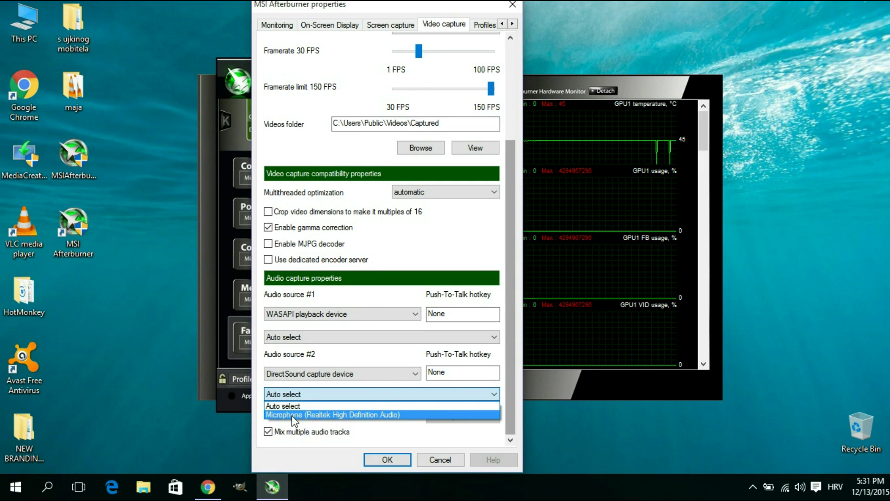
{"action": "left_click", "coordinate": [293, 415]}
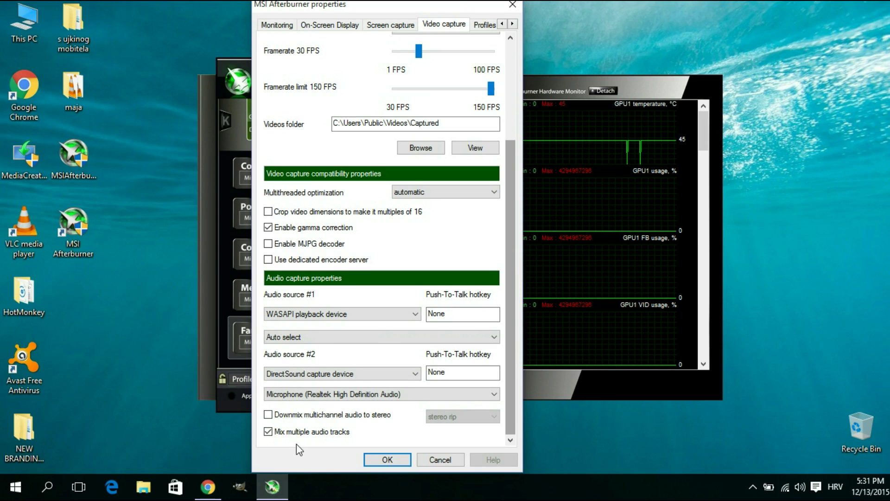
{"action": "left_click", "coordinate": [398, 460]}
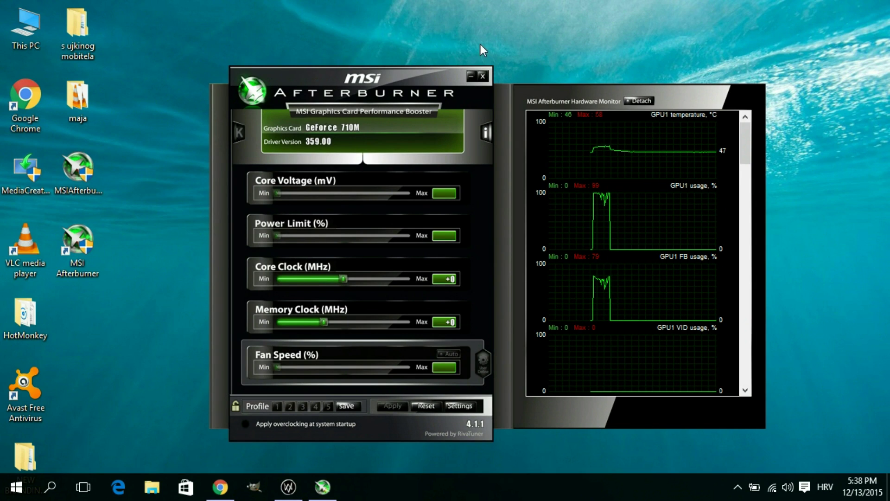
- Minimize Afterburner and open RivaTuner Statistics Server from the hidden tray icons
{"action": "left_click", "coordinate": [471, 76]}
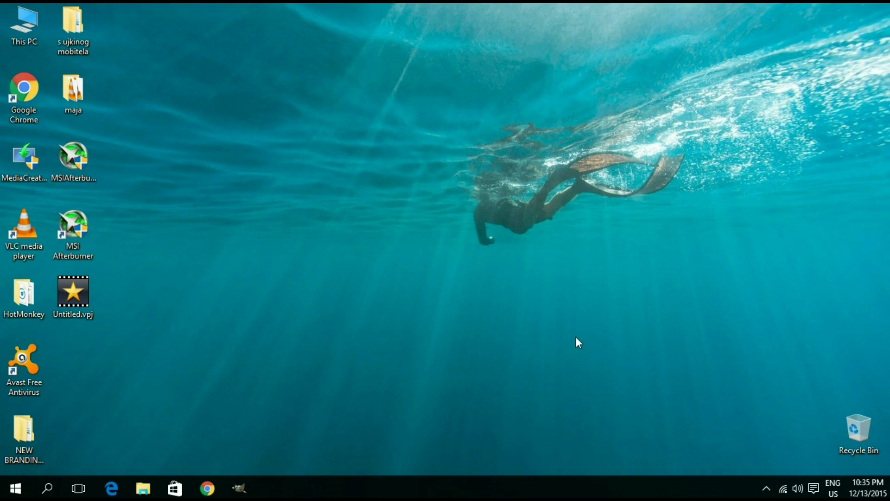
{"action": "left_click", "coordinate": [767, 490]}
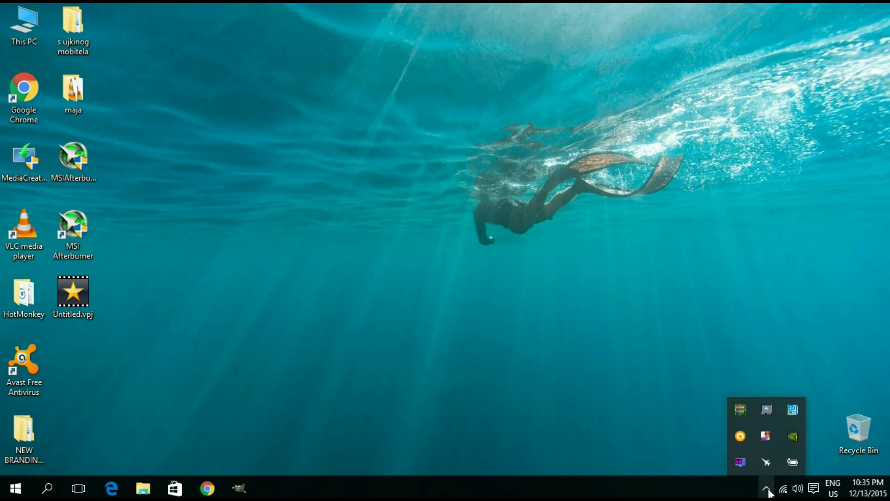
{"action": "left_click", "coordinate": [741, 460]}
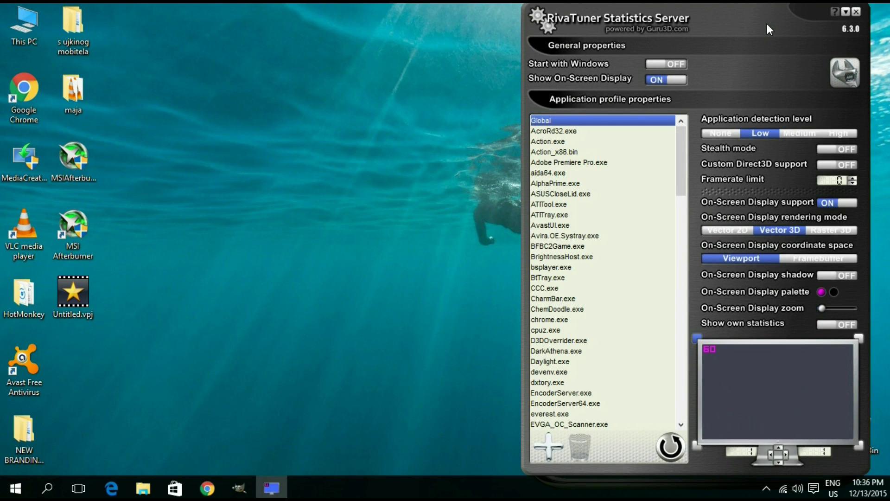
- Minimize RivaTuner Statistics Server so it keeps running in the tray
{"action": "left_click", "coordinate": [848, 11]}
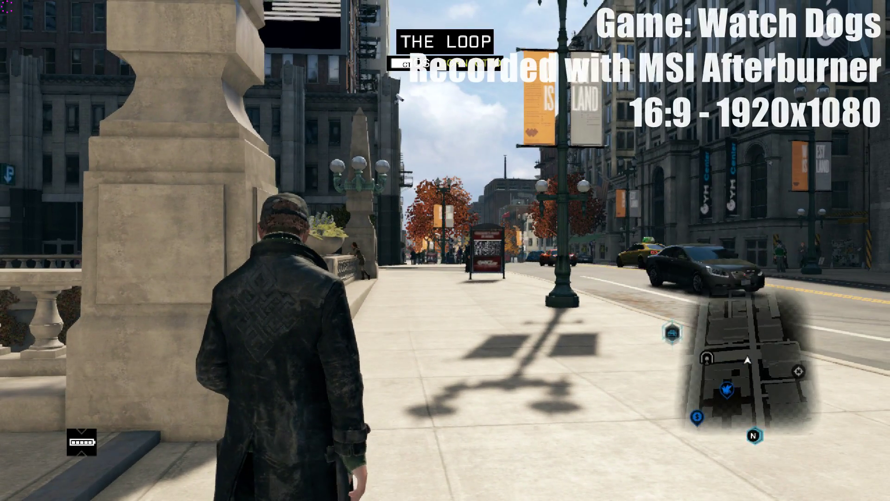
- Walk the character along the sidewalk, then turn left past the bridge pillar toward the street and news kiosk
{"action": "key", "text": "w"}
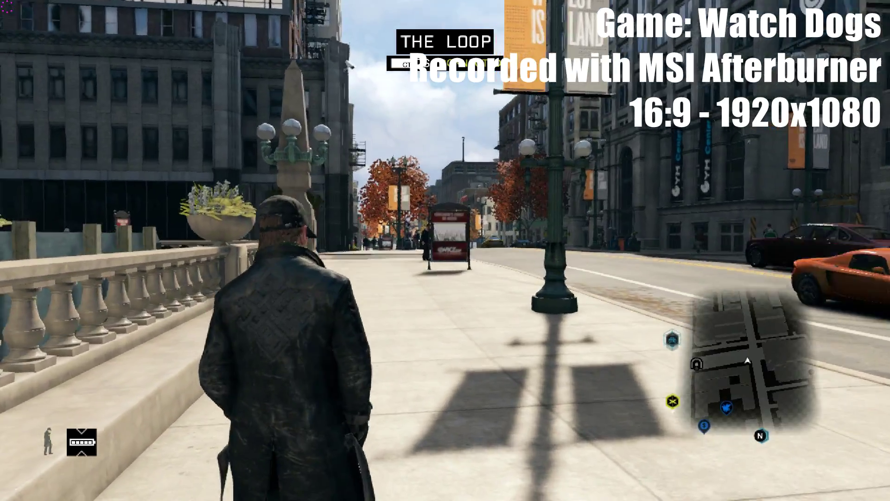
{"action": "key", "text": "a"}
{"action": "key", "text": "a"}
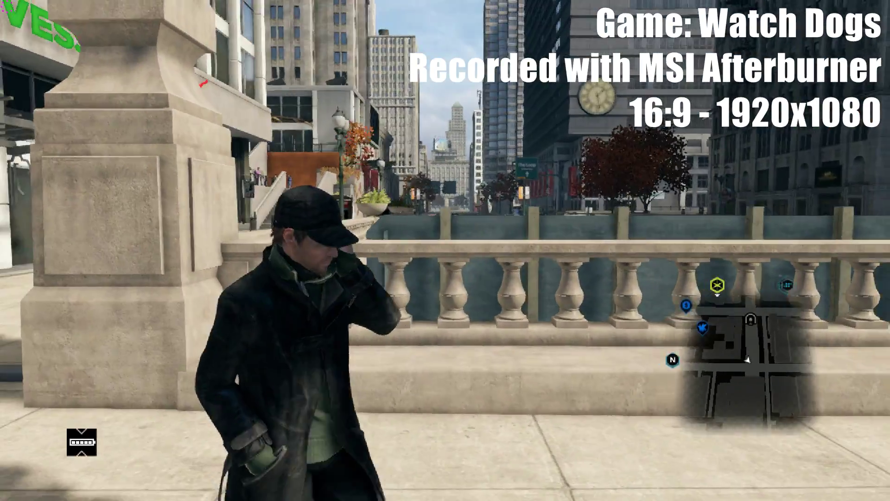
{"action": "key", "text": "a"}
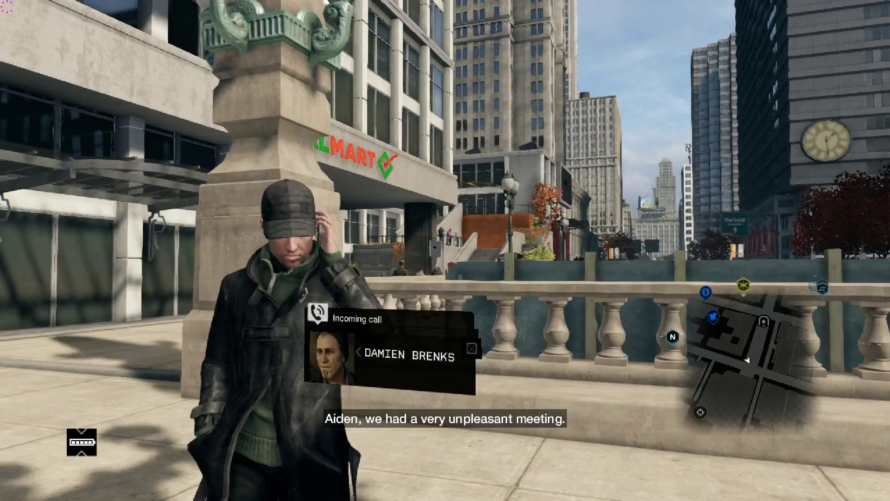
{"action": "key", "text": "a"}
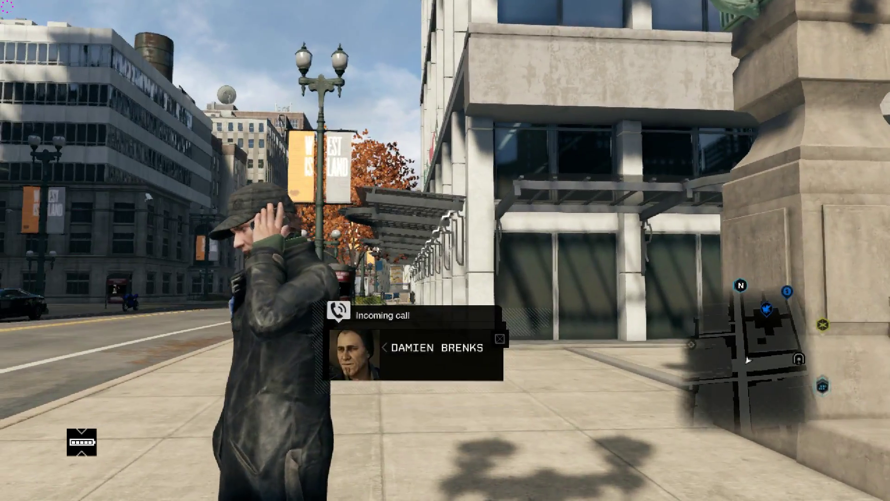
{"action": "key", "text": "a"}
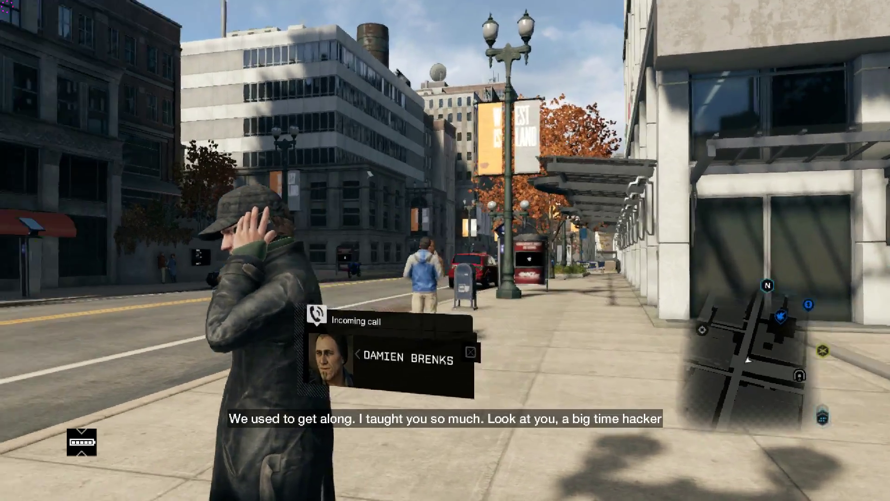
{"action": "key", "text": "a"}
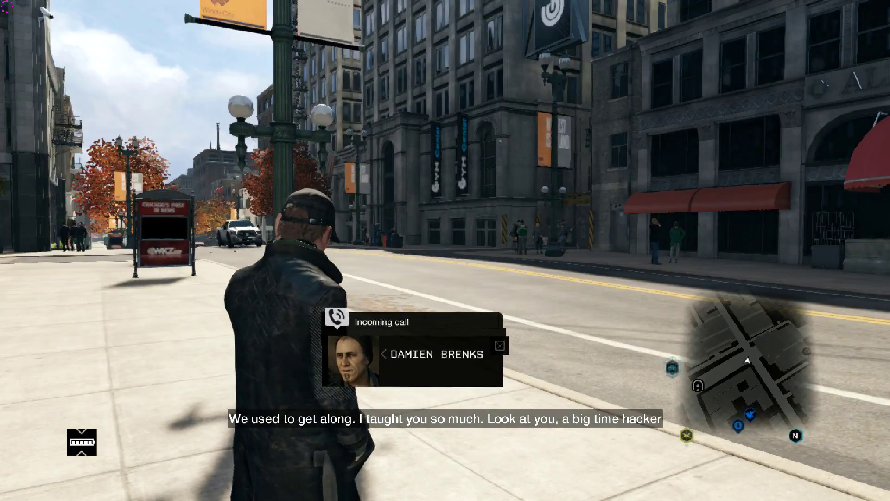
{"action": "key", "text": "a"}
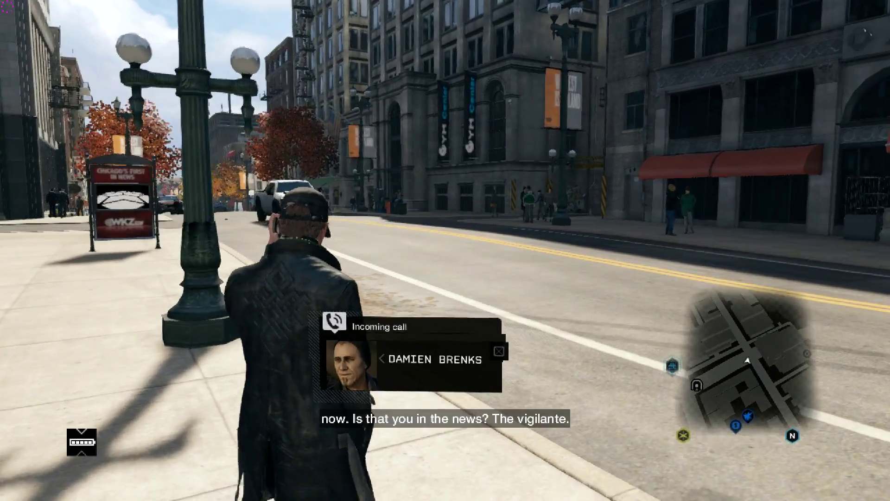